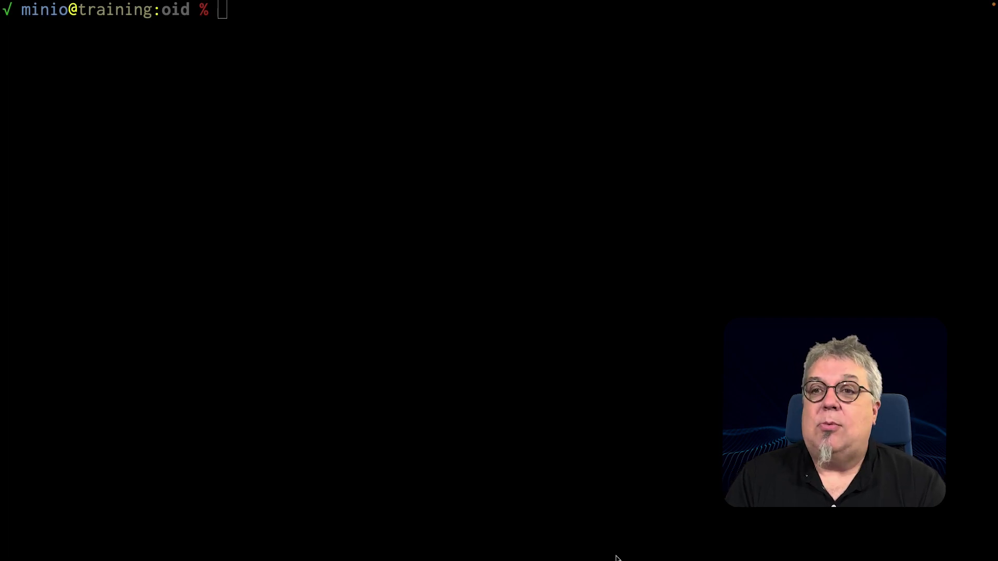
Start the multi-line 'mc idp openid add demo identity_openid' command with vendor="keycloak"
left_click(485, 322)
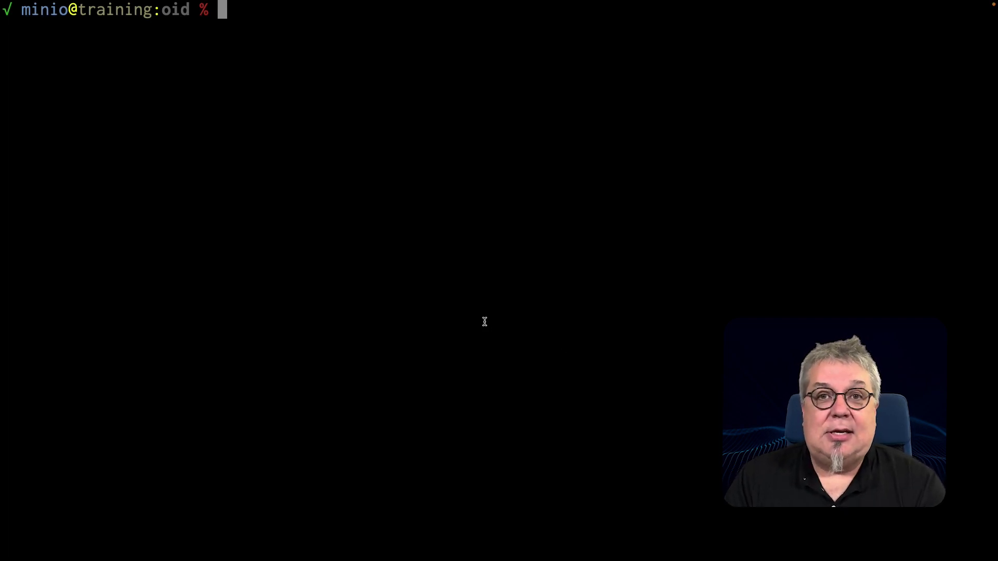
type("mc idp openid add demo identity_openid \\")
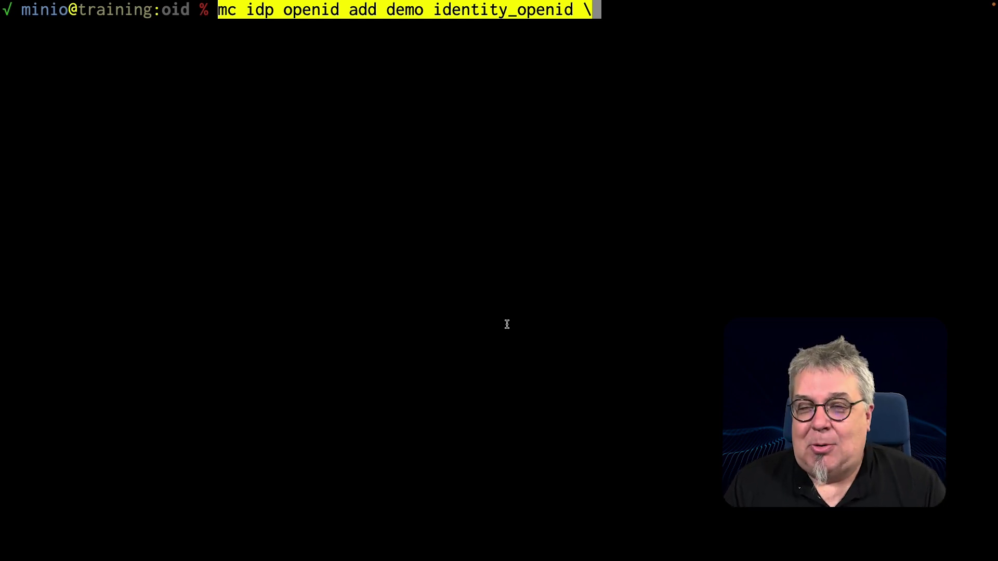
key("Return")
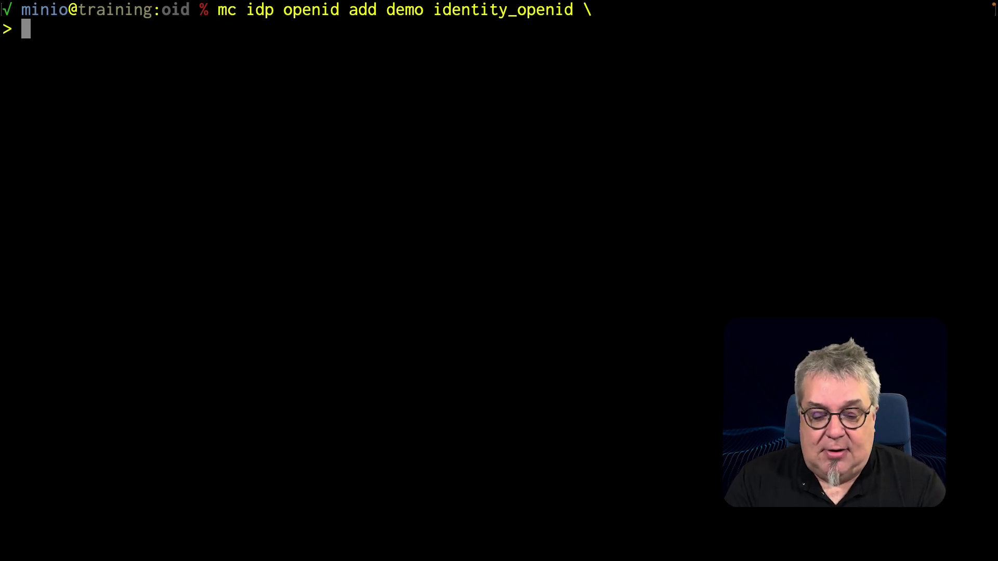
type("vendor")
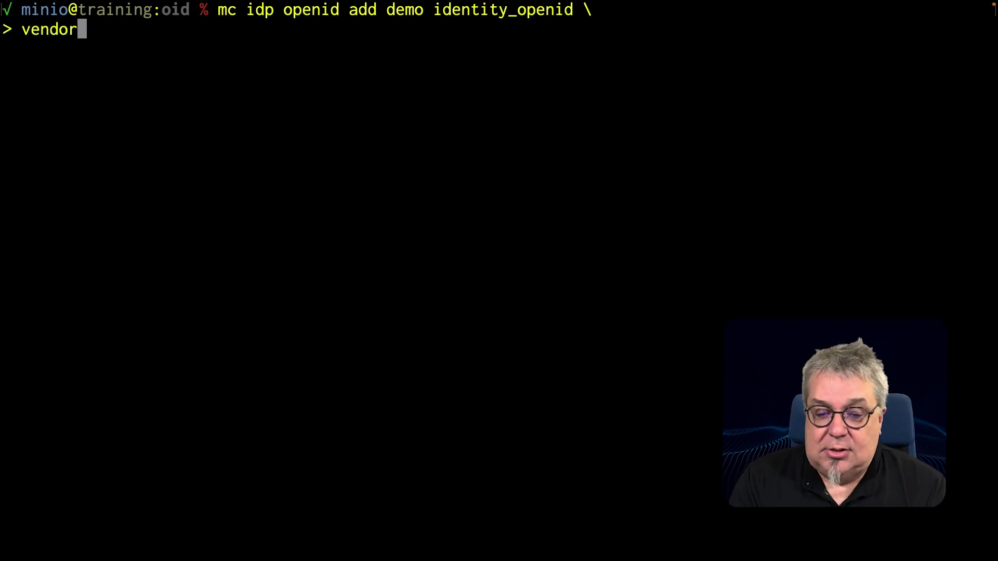
type("=\"keycloak")
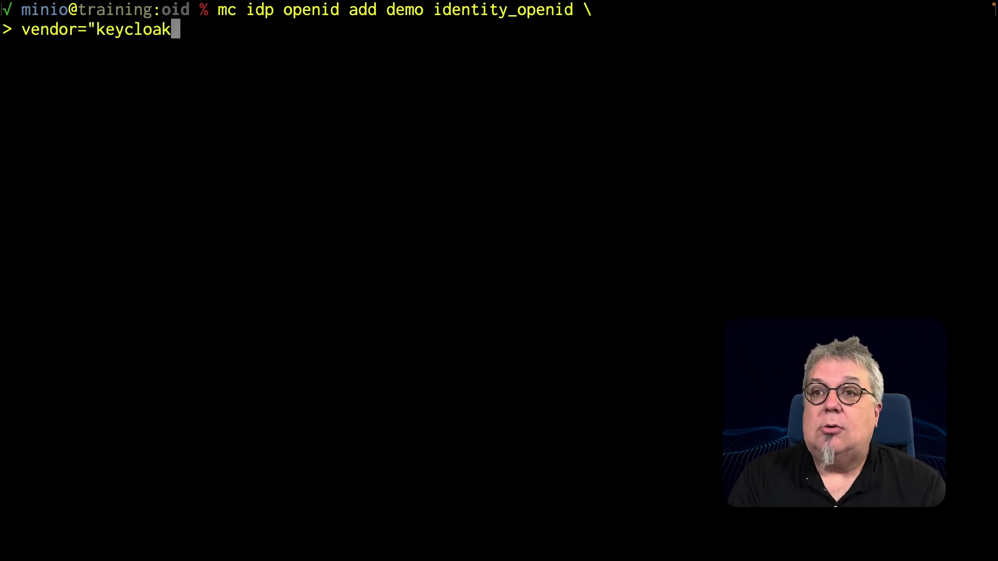
type("\" ")
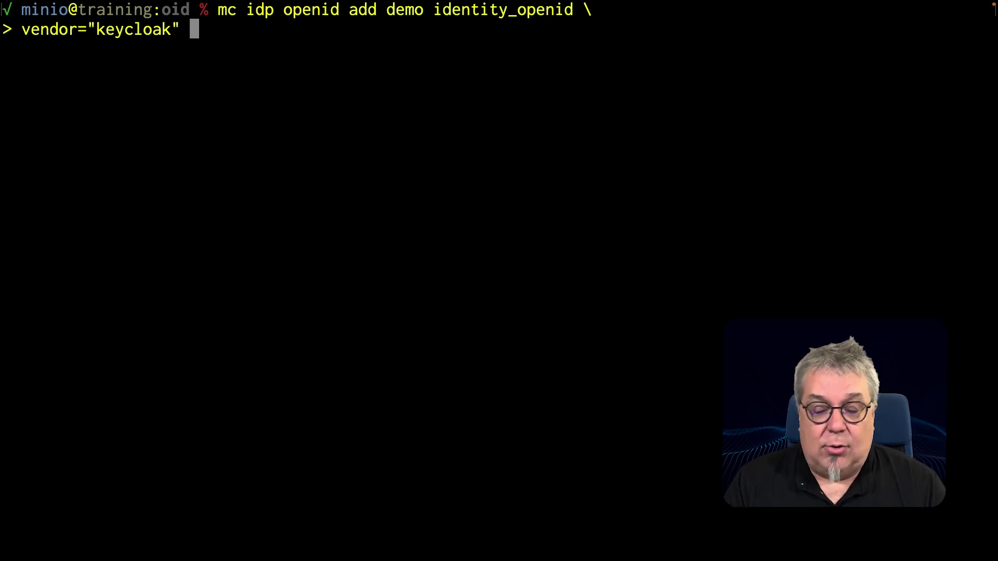
type("\\")
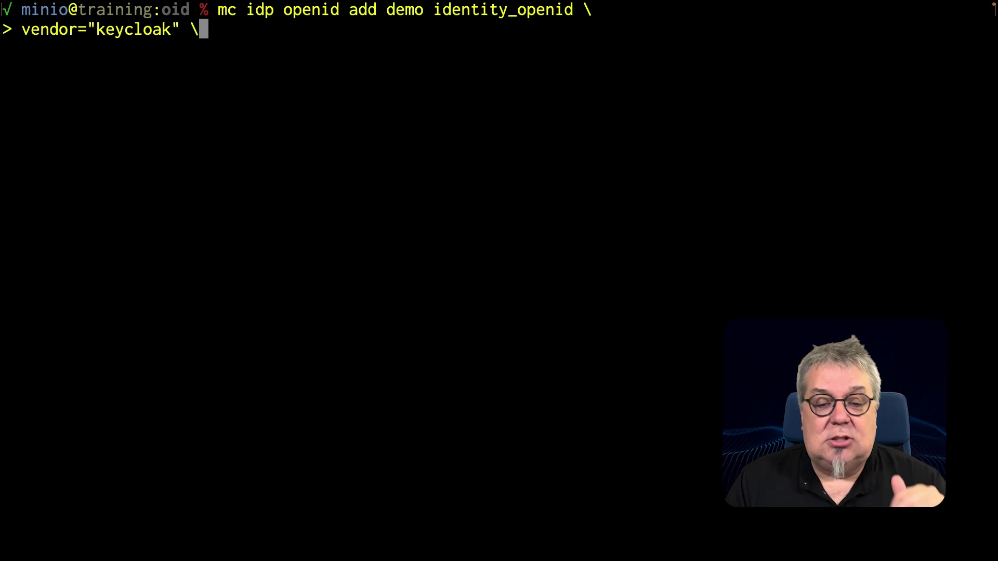
key("Return")
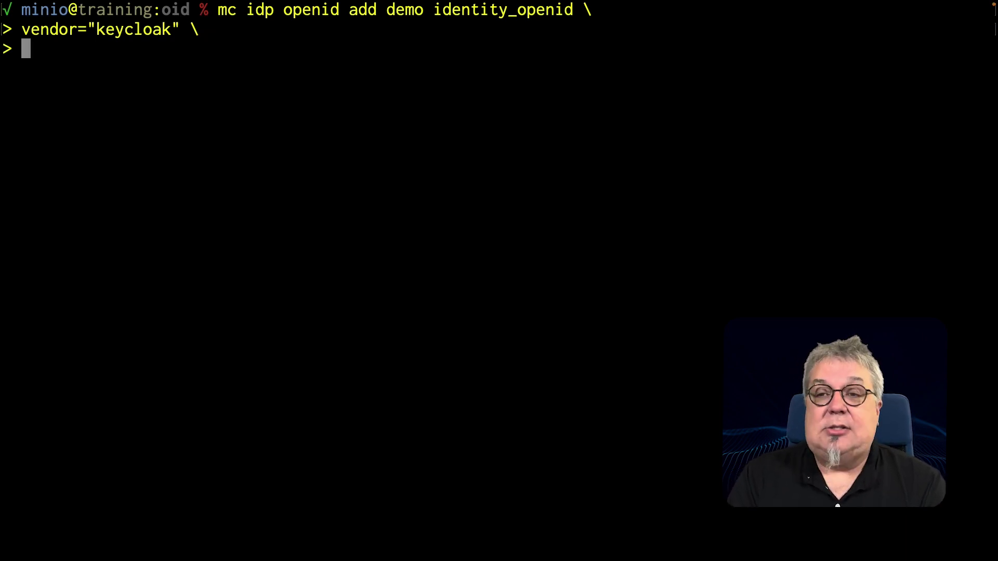
type("keycloak_realm")
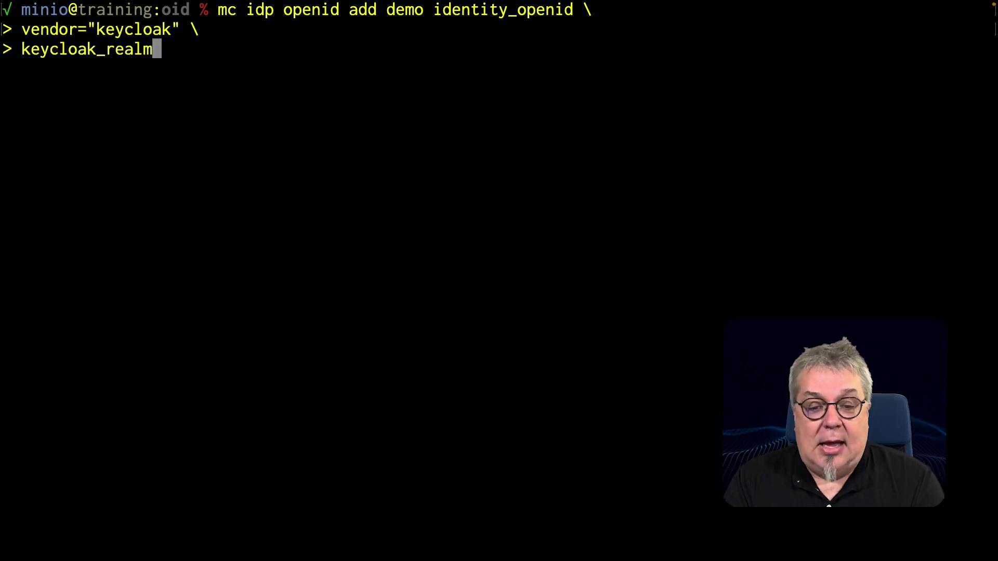
type("=\"minio\"")
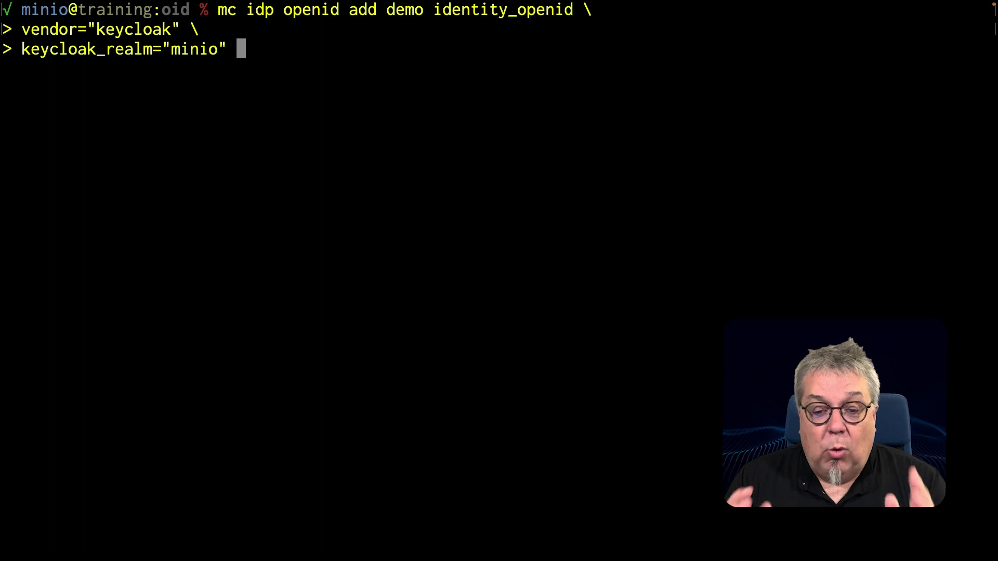
type("scopes")
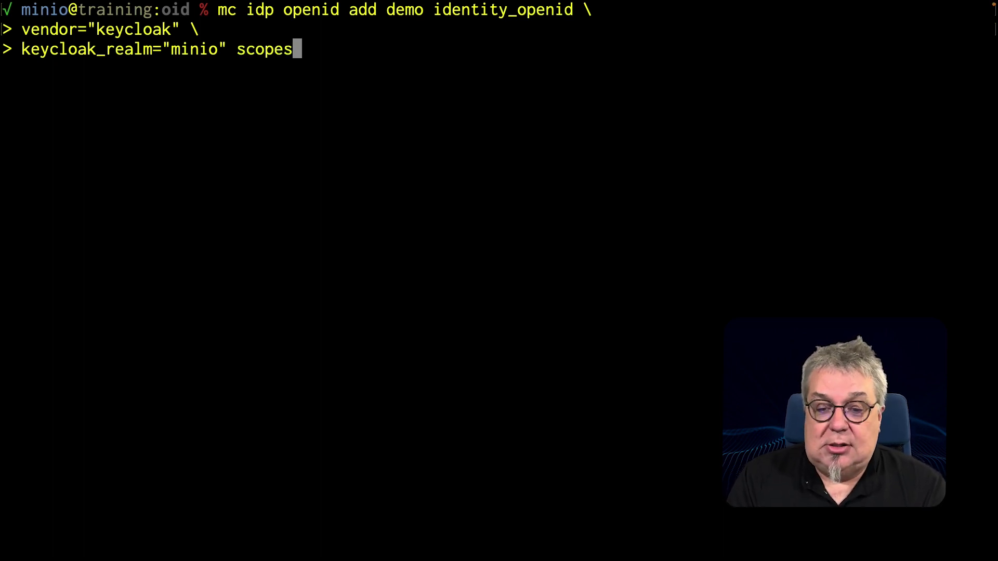
type("=\"")
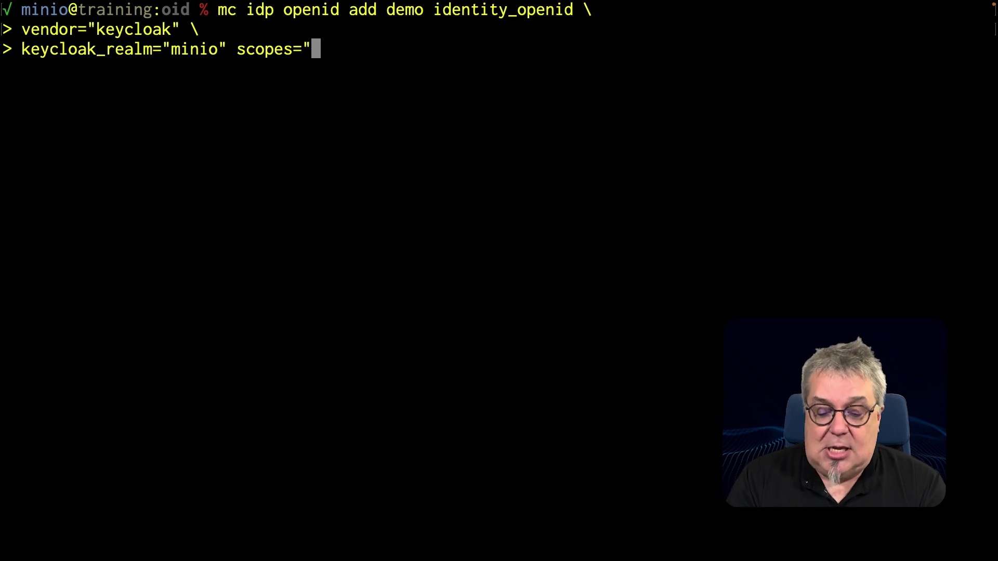
type("minio-")
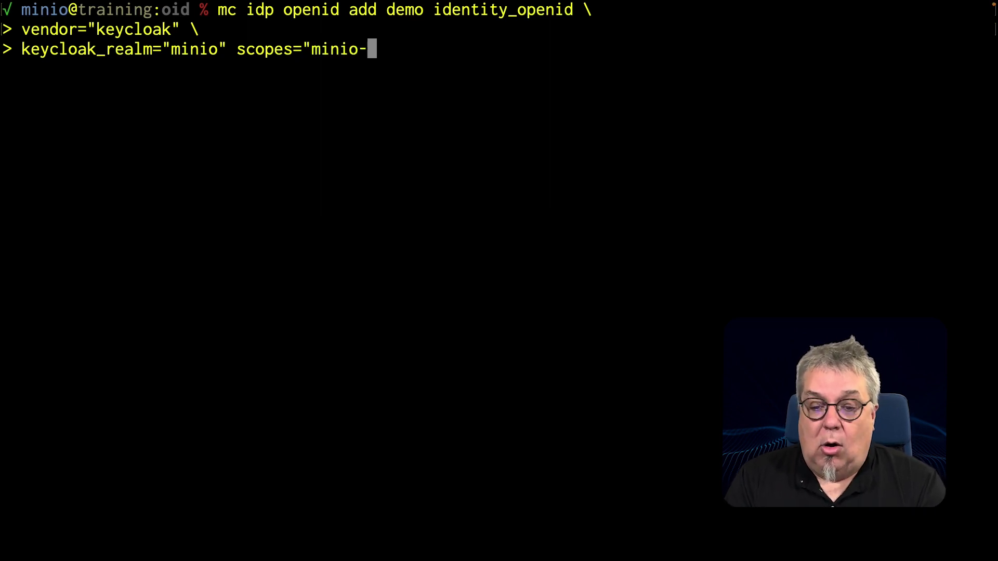
type("authorization\" \\")
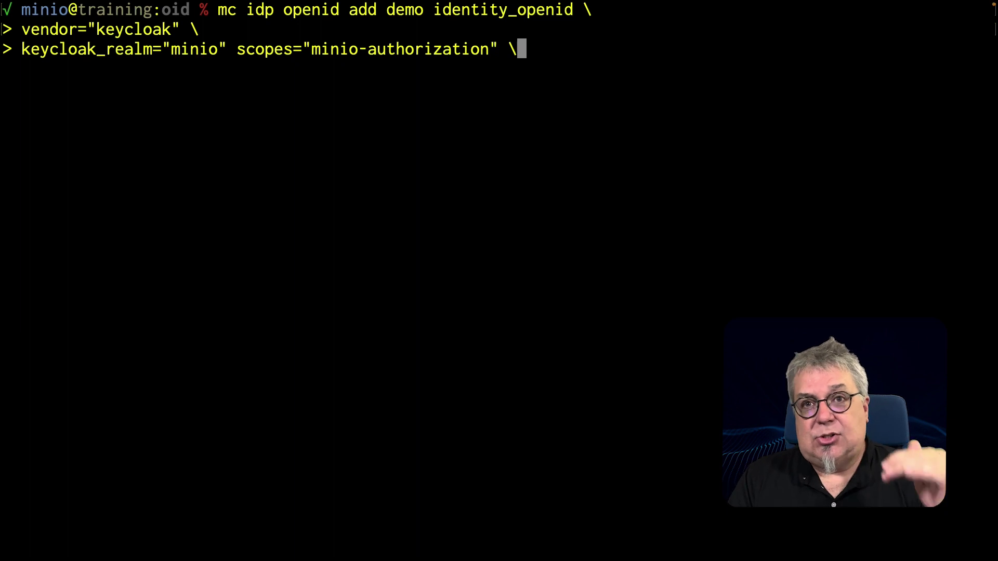
Add the keycloak_realm="minio" and scopes="minio-authorization" line to the command
key("Return")
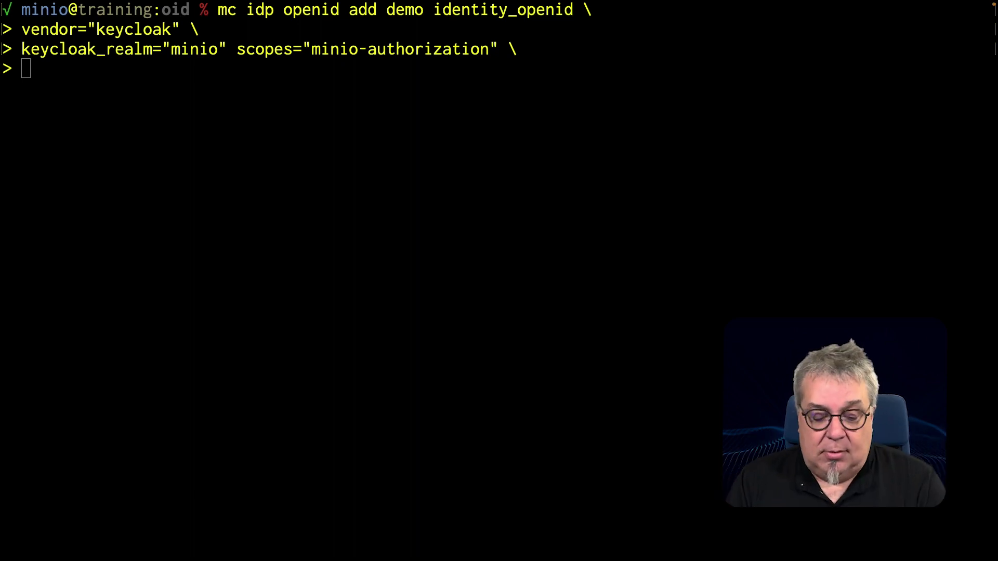
left_click(306, 363)
Add the keycloak_admin_url line, then the client_id=minio-client and client_secret line
key("super+v")
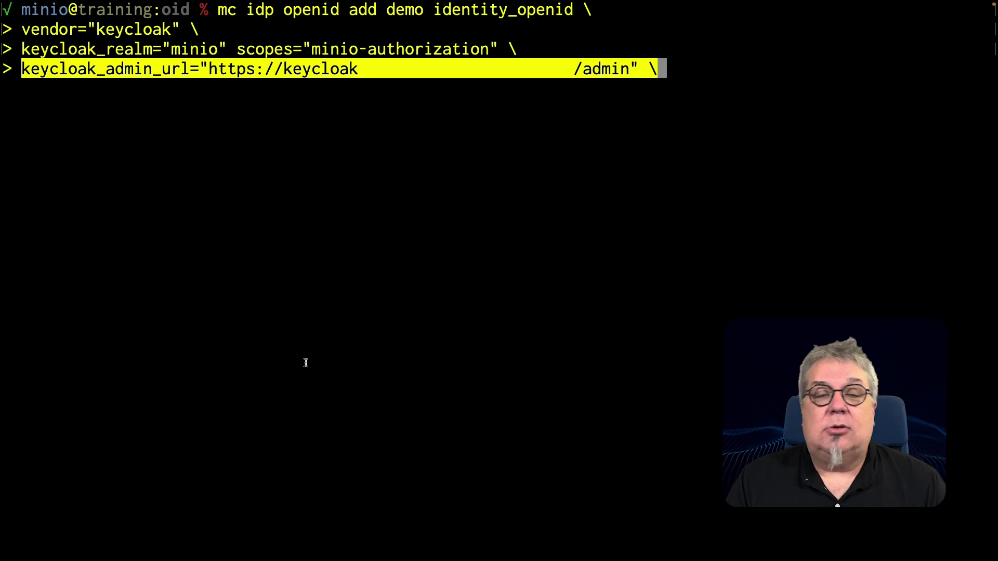
key("Return")
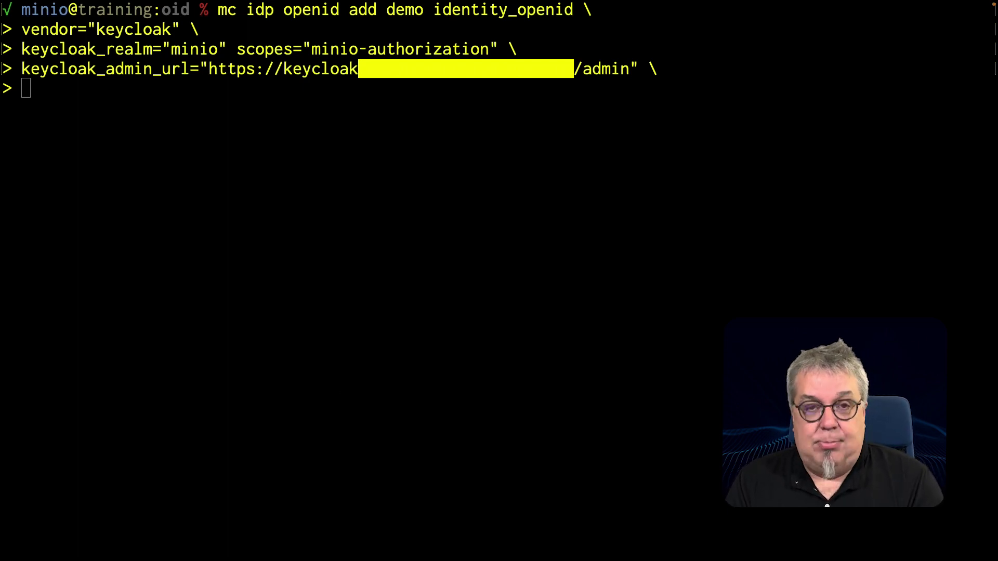
left_click(509, 320)
key("super+v")
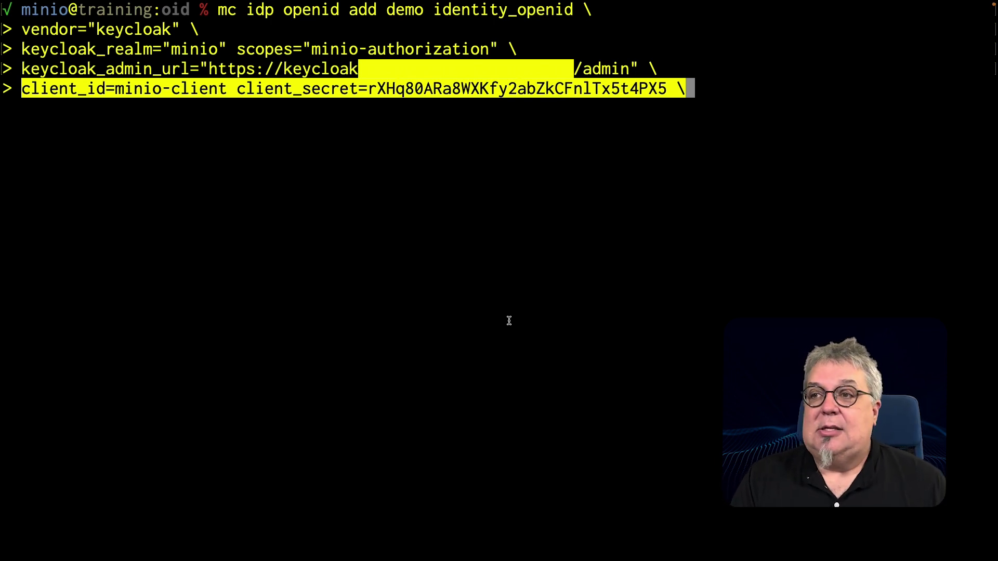
key("Return")
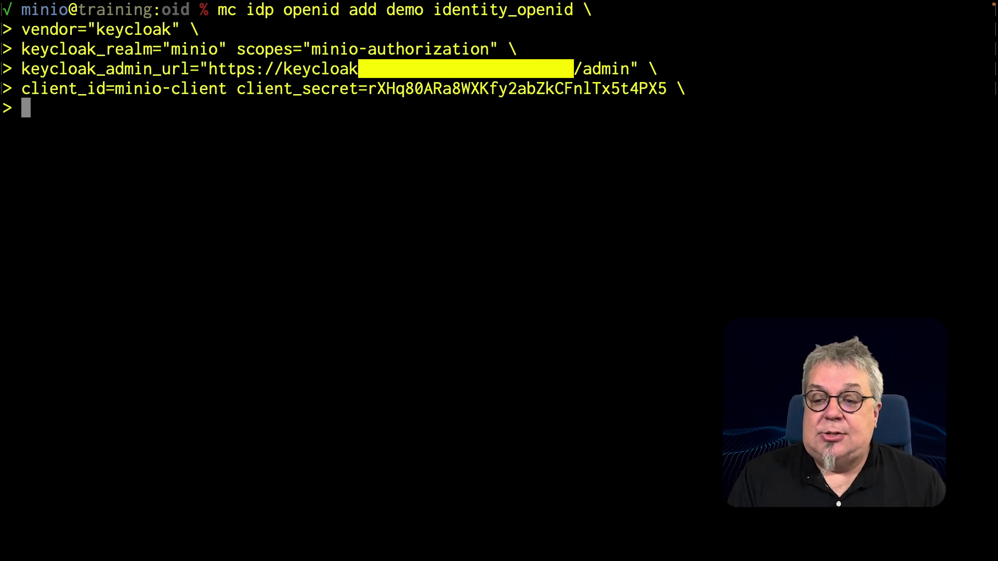
Add a config_url line pointing to the minio realm's .well-known/openid-configuration
key("super+Tab")
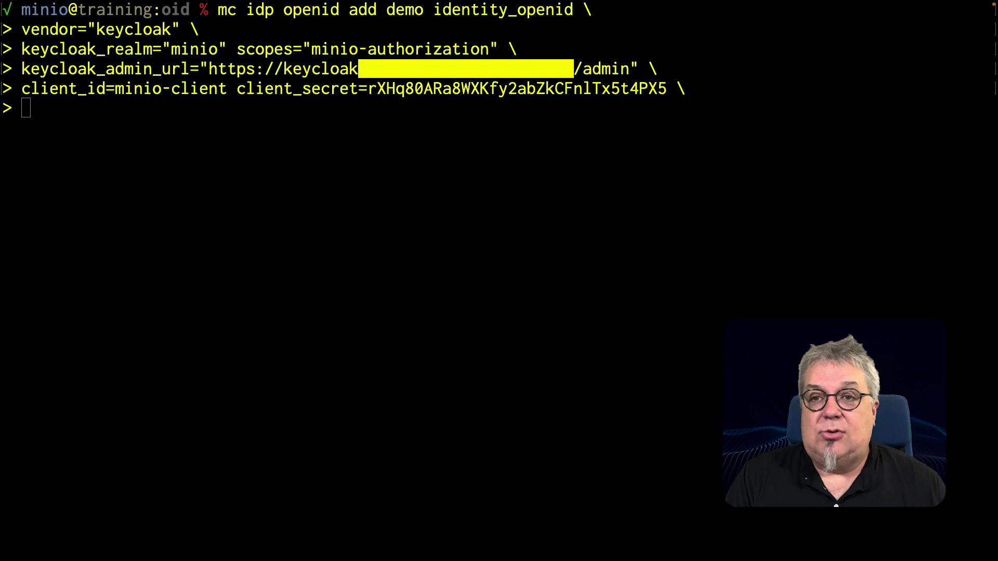
left_click(297, 369)
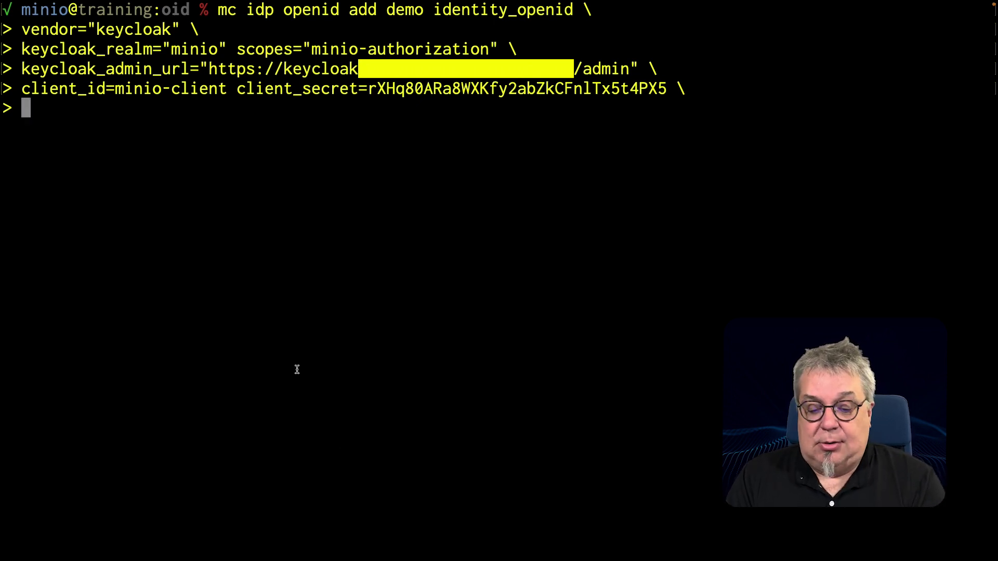
key("super+v")
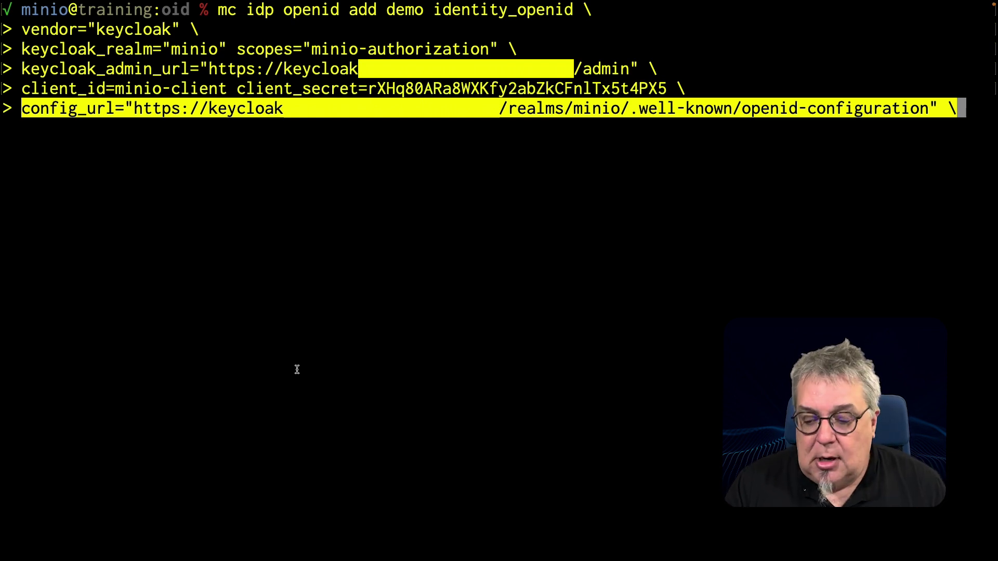
key("Return")
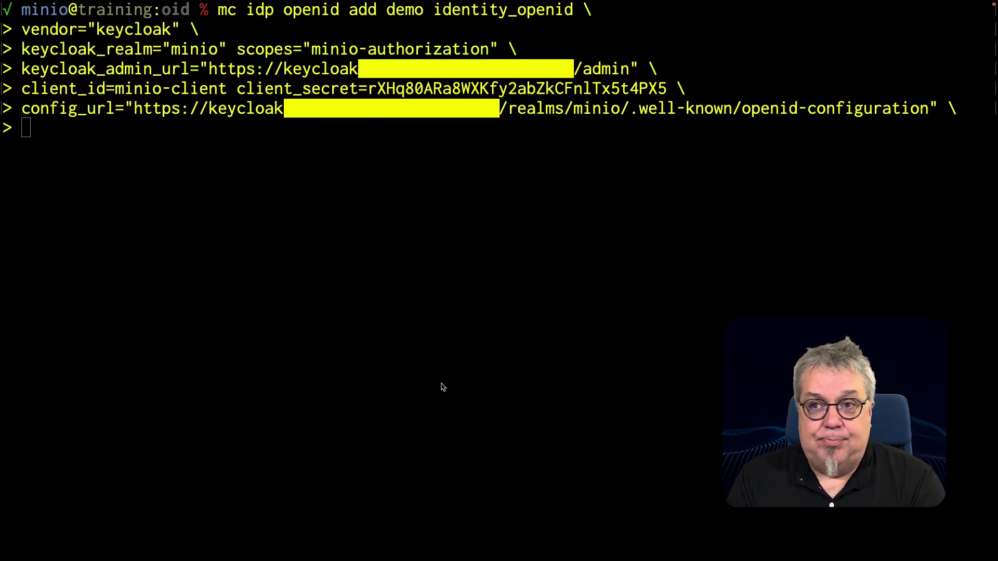
Append the final line with display_name="MinIO OpenID Login" and redirect_uri_dynamic="on"
left_click(365, 315)
type("display_name=\"MinIO OpenID Login\" redirect_uri_dynamic=\"on\"")
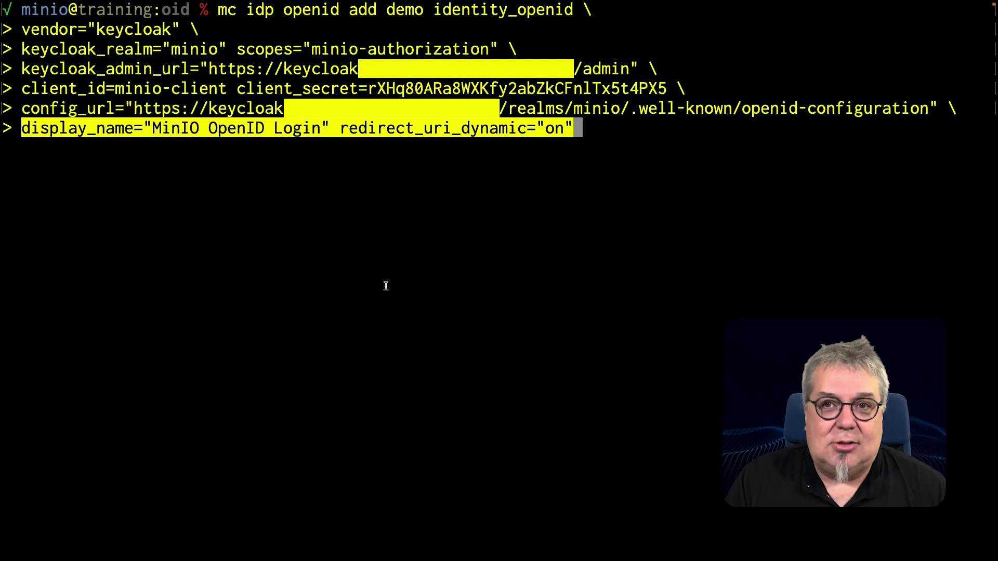
Run the OpenID add command, then run 'mc admin service restart demo'
key("Return")
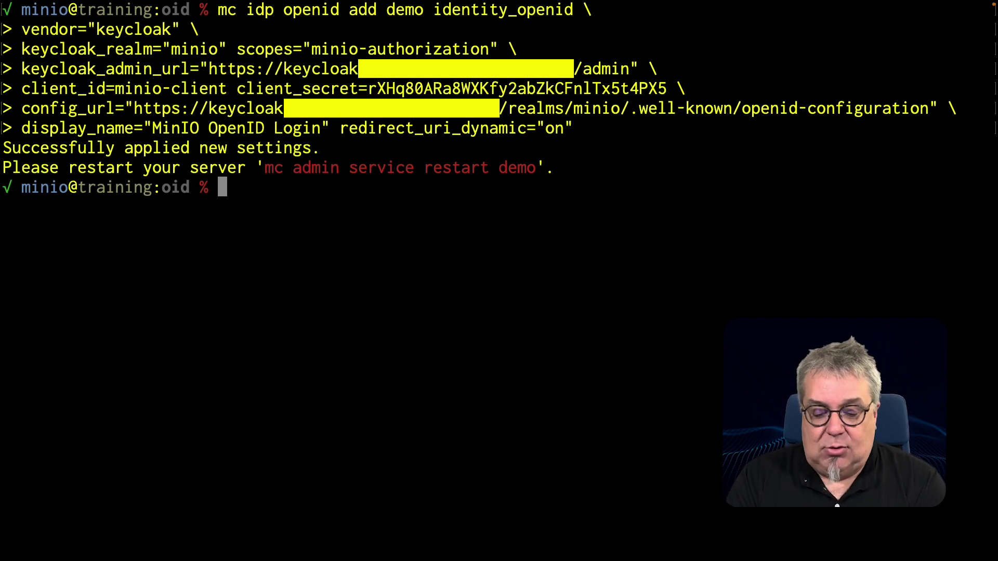
type("mc admin service restart demo")
key("Return")
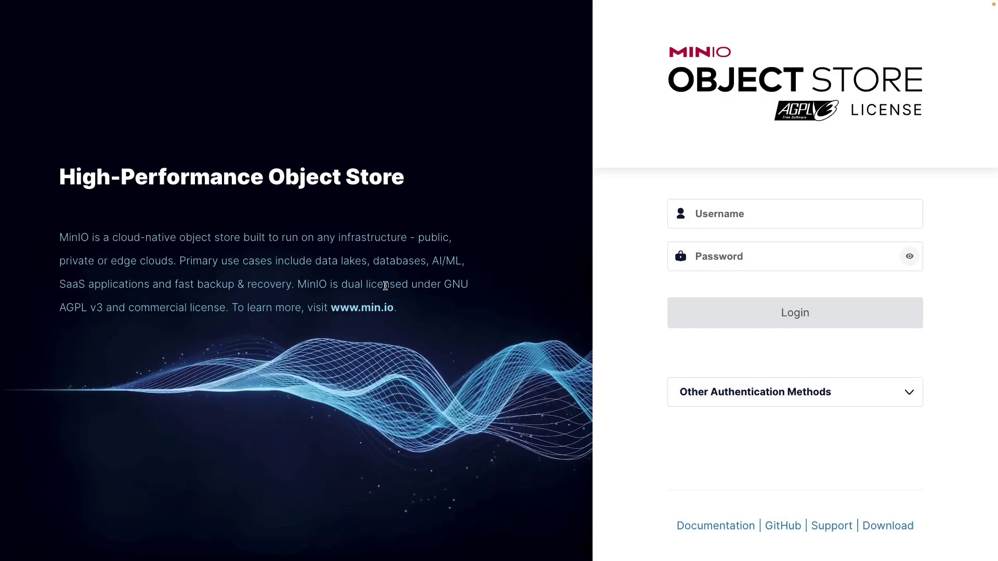
Use the MinIO Console login page to reach MinIO OpenID Login and the Keycloak sign-in
left_click(711, 224)
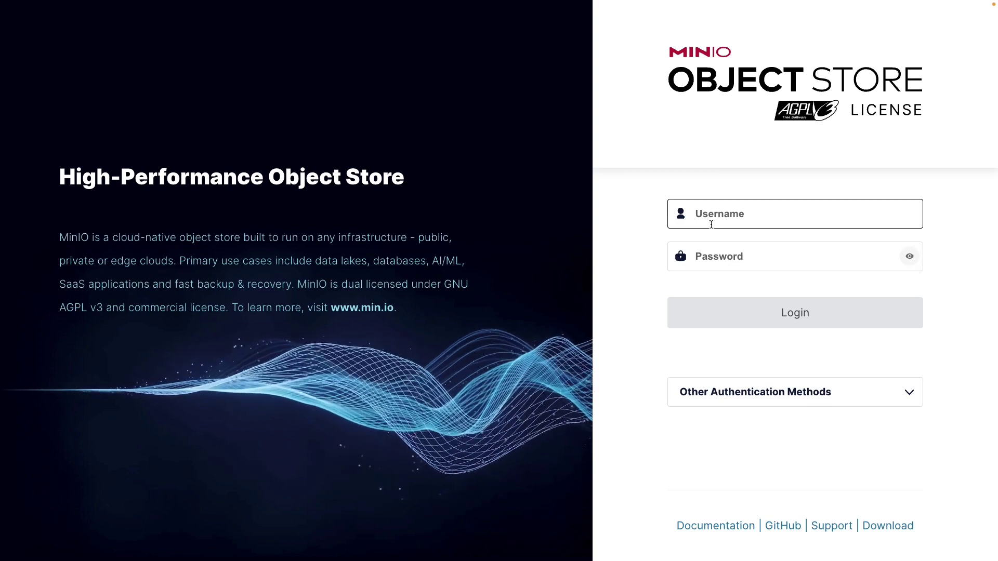
left_click(713, 264)
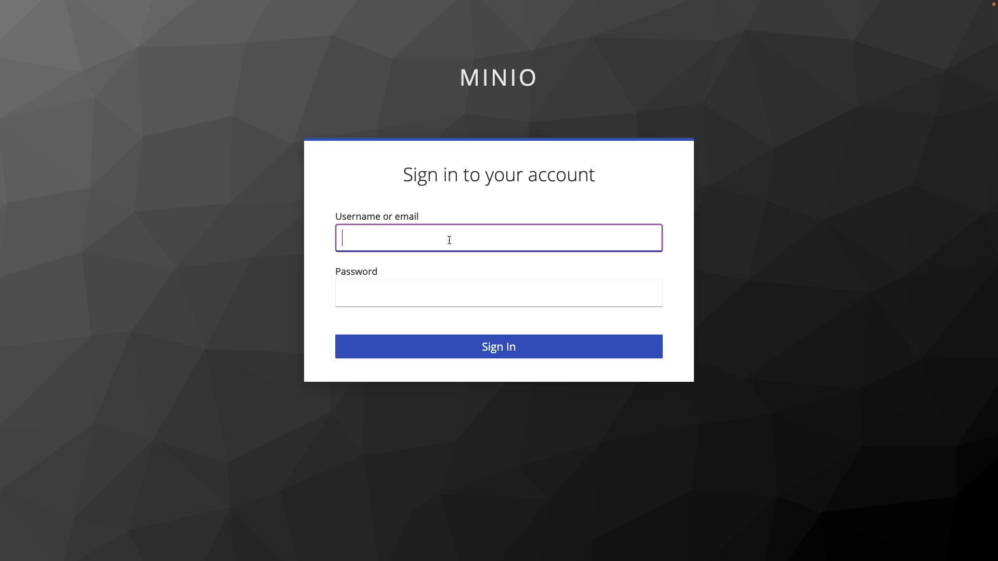
type("admin")
Sign in to Keycloak as admin, which ends in MinIO's missing policy claim error
key("Tab")
type("ad")
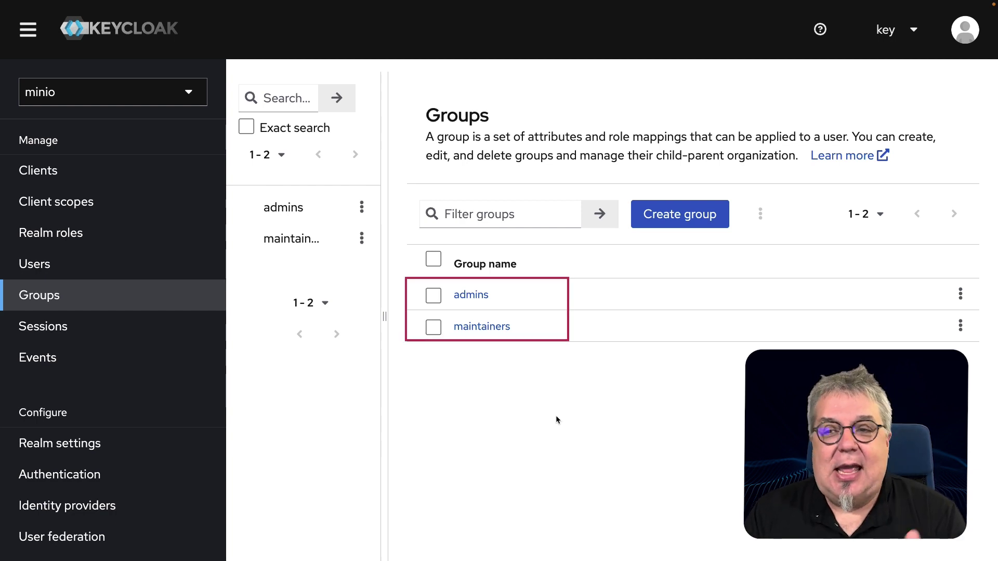
Open the admins group and check its empty Members list and consoleAdmin policy attribute
left_click(471, 295)
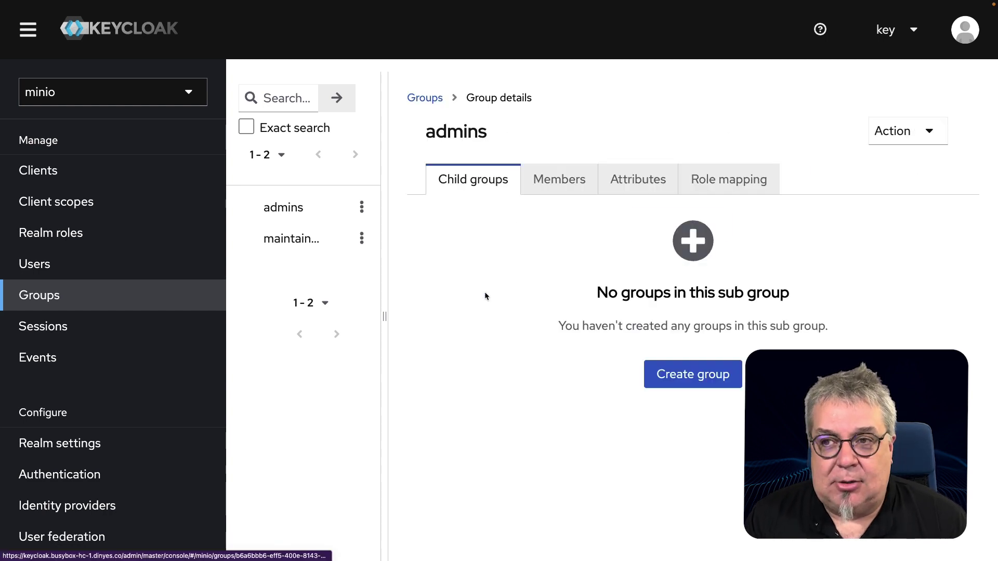
left_click(575, 192)
left_click(637, 193)
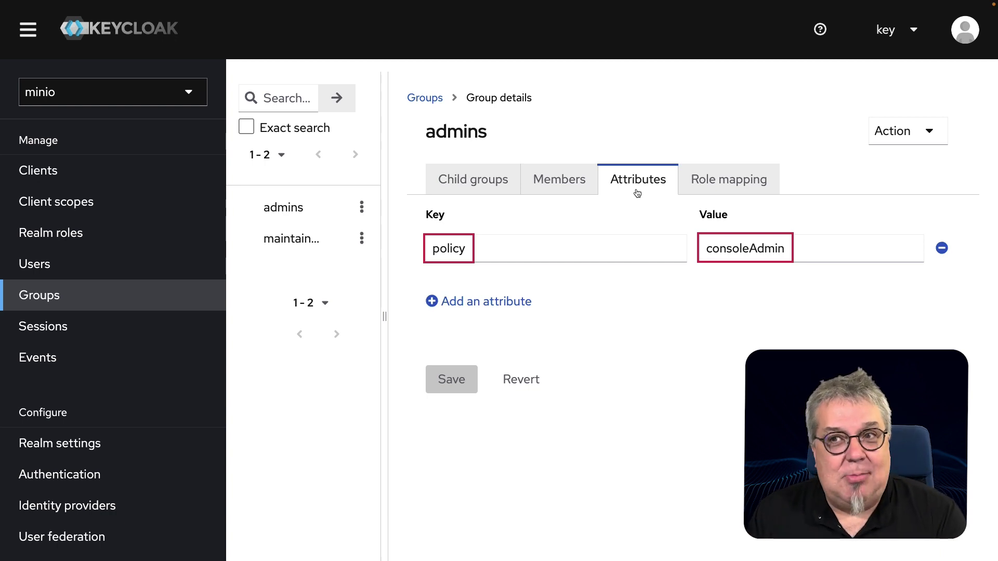
From the admins group's Members list, add admin_root through the Add member dialog
left_click(560, 185)
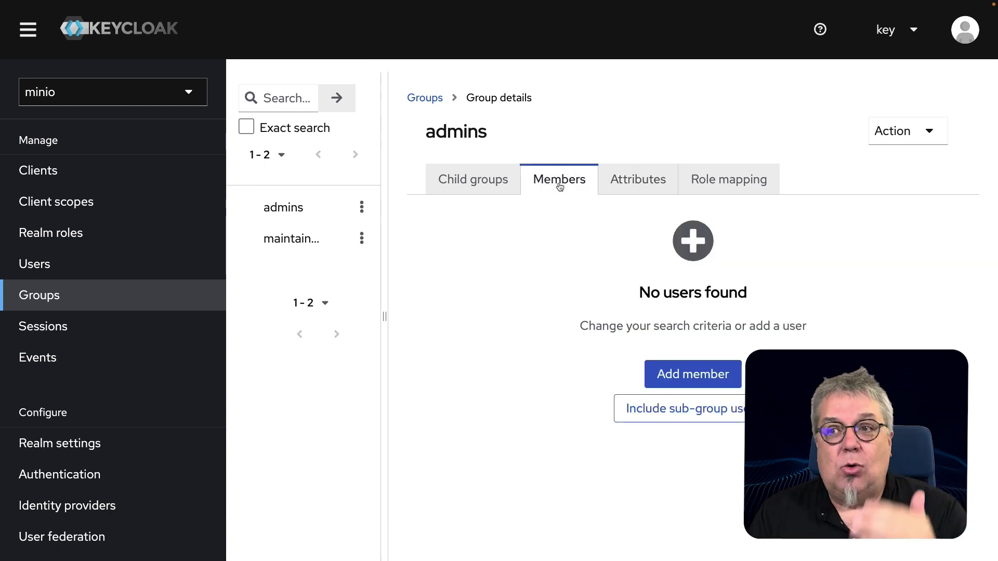
left_click(701, 377)
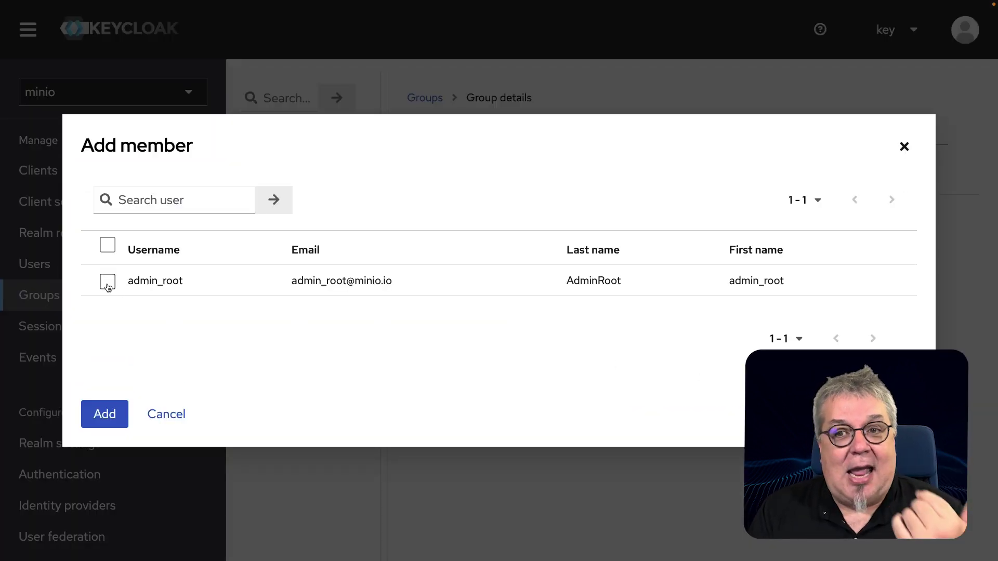
left_click(106, 282)
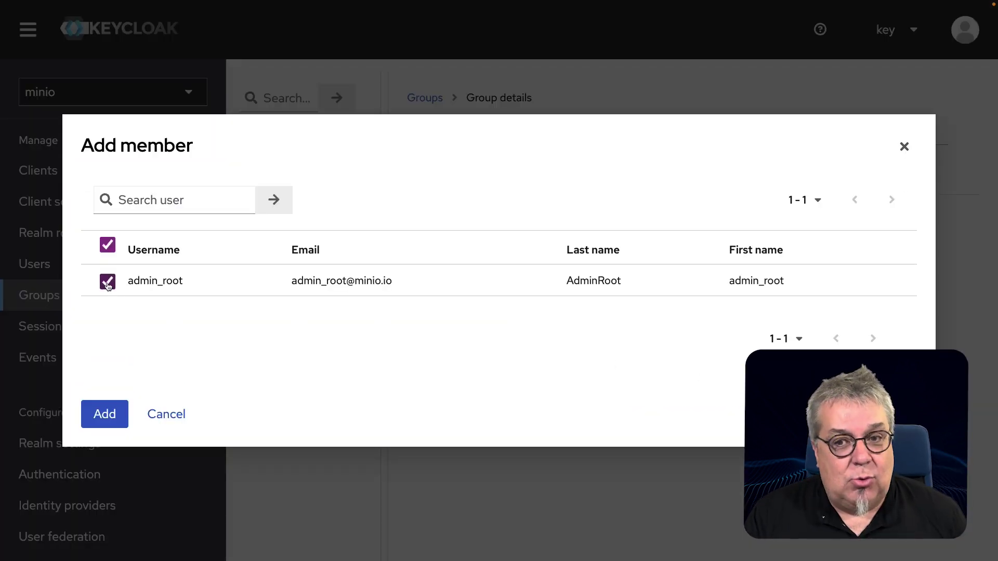
left_click(103, 416)
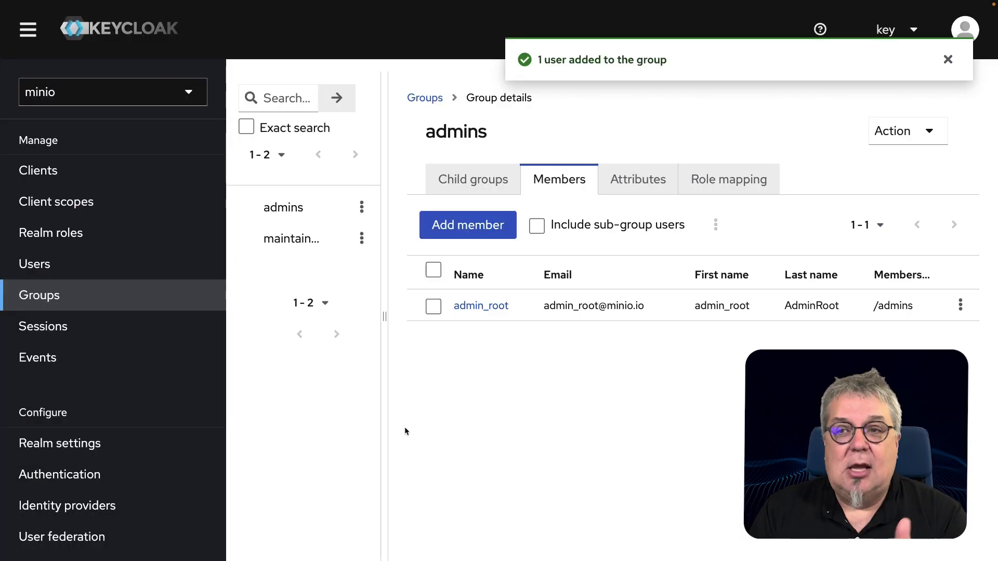
Open the maintainers group and check its attributes for the readwrite policy
left_click(424, 97)
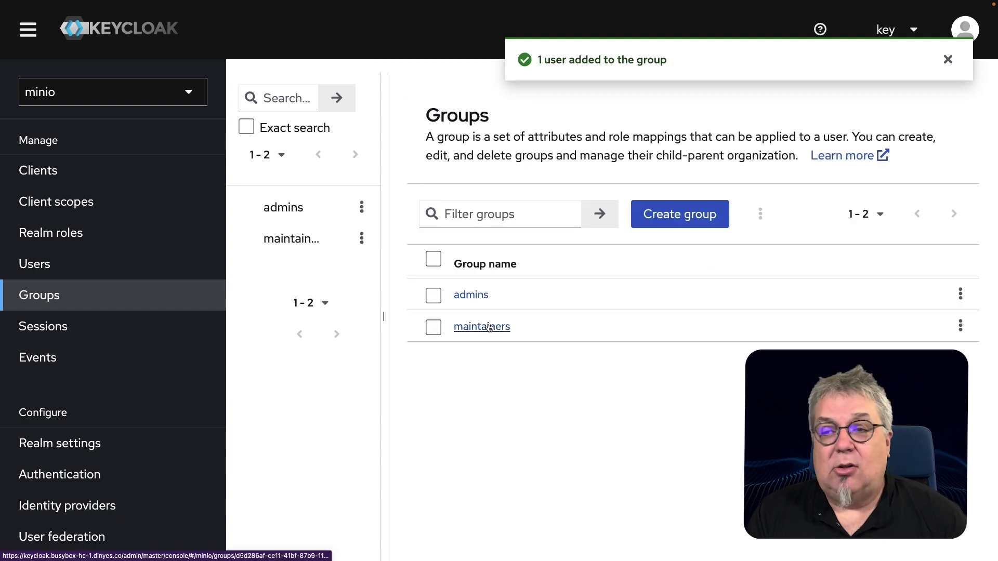
left_click(488, 327)
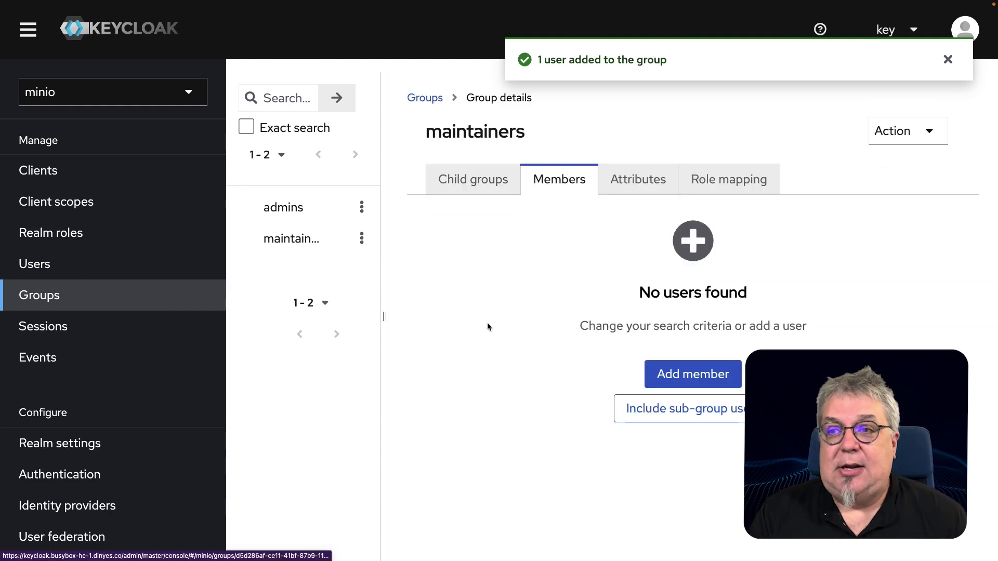
left_click(639, 182)
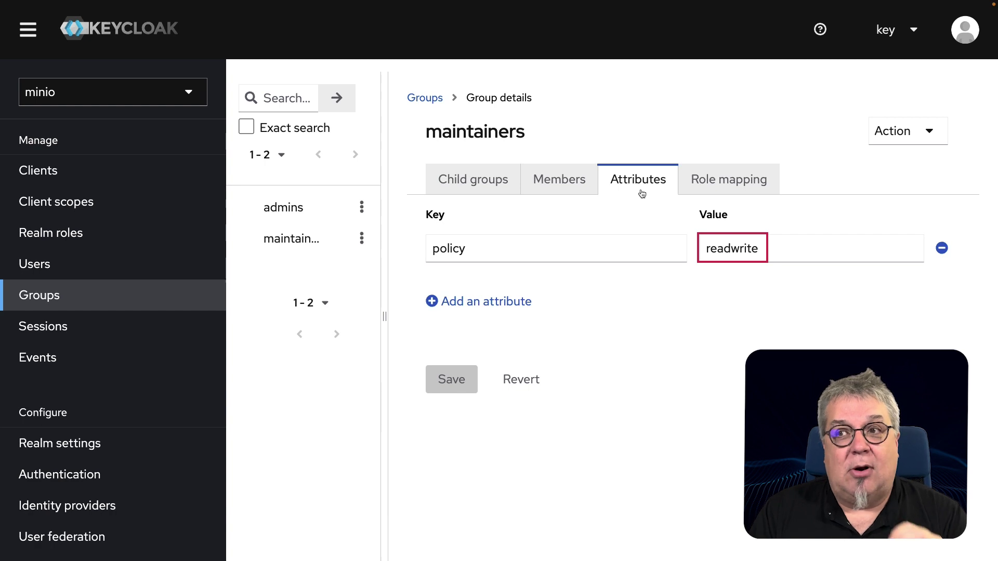
Search for the user 'developer' and add them to the maintainers members
left_click(571, 188)
left_click(694, 379)
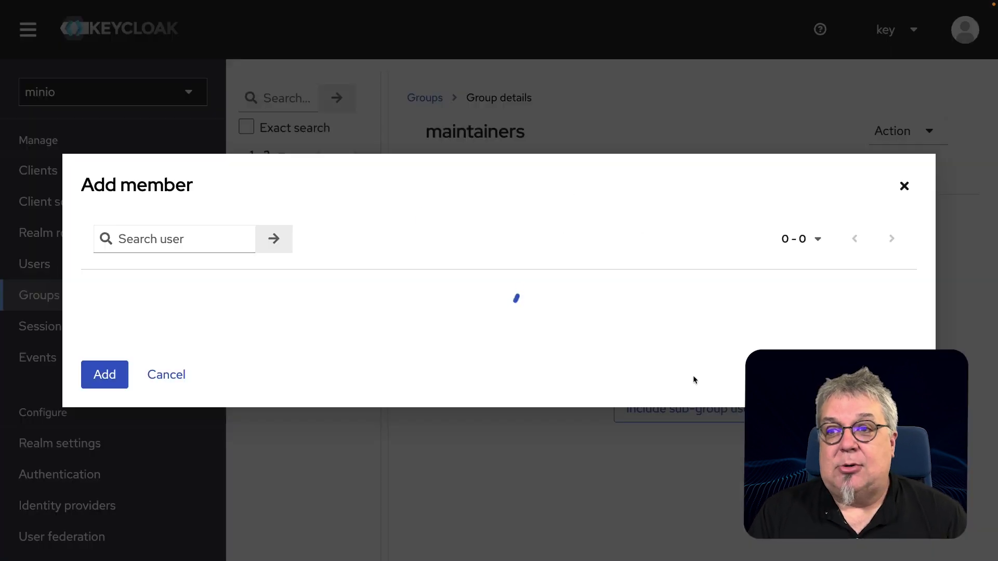
left_click(215, 199)
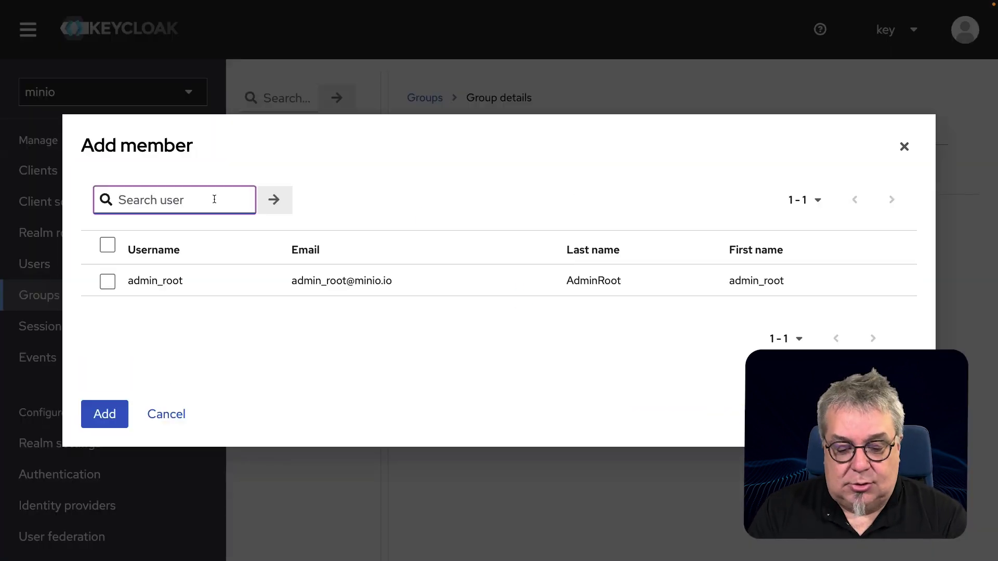
type("developer")
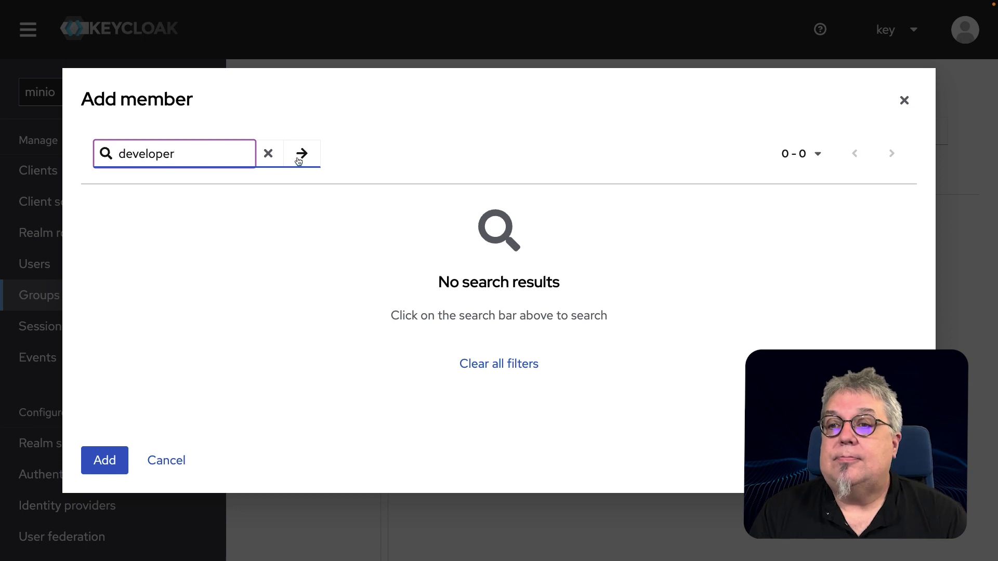
left_click(300, 155)
left_click(111, 285)
left_click(105, 415)
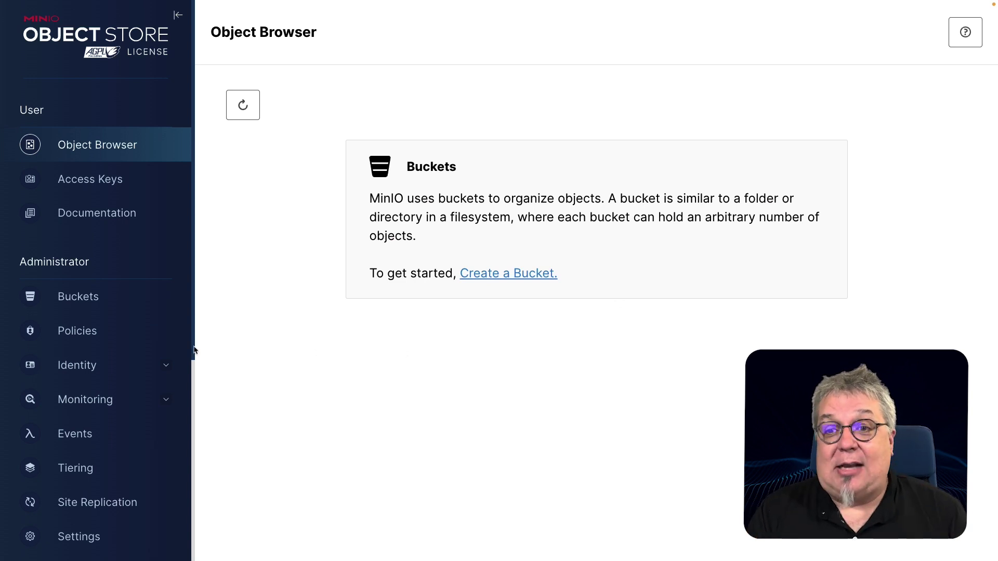
left_click(166, 367)
left_click(169, 465)
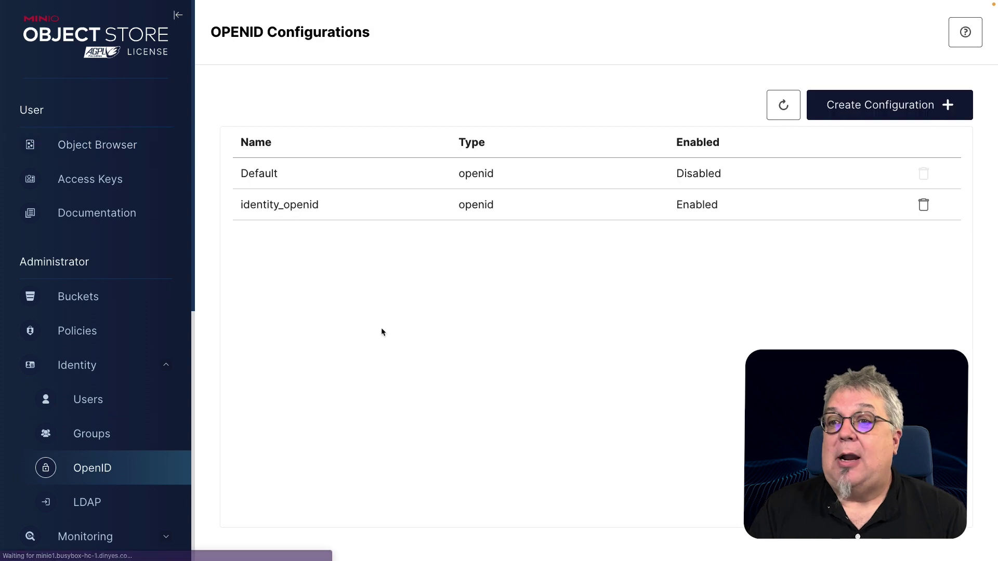
left_click(365, 205)
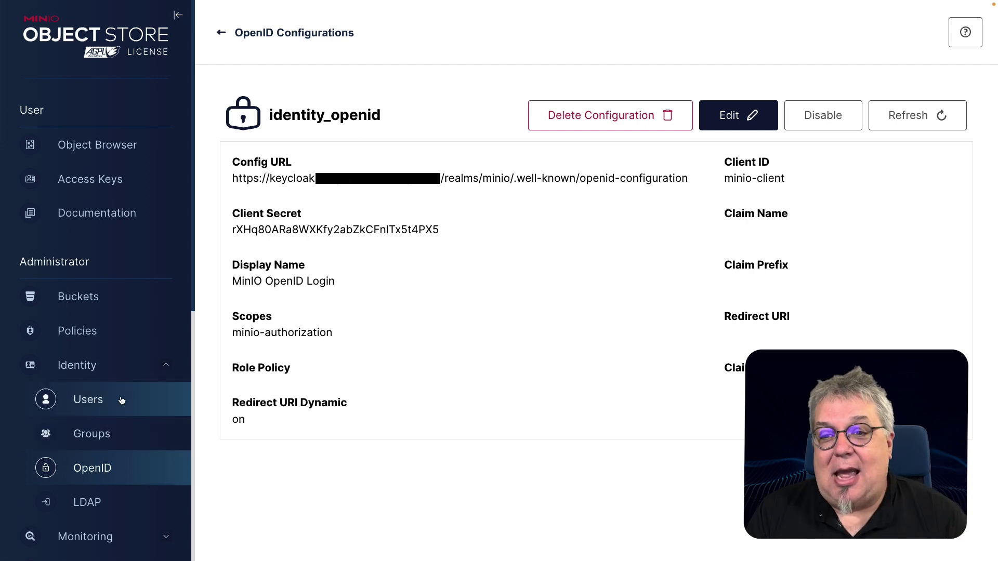
scroll(108, 440, "down", 1)
left_click(78, 310)
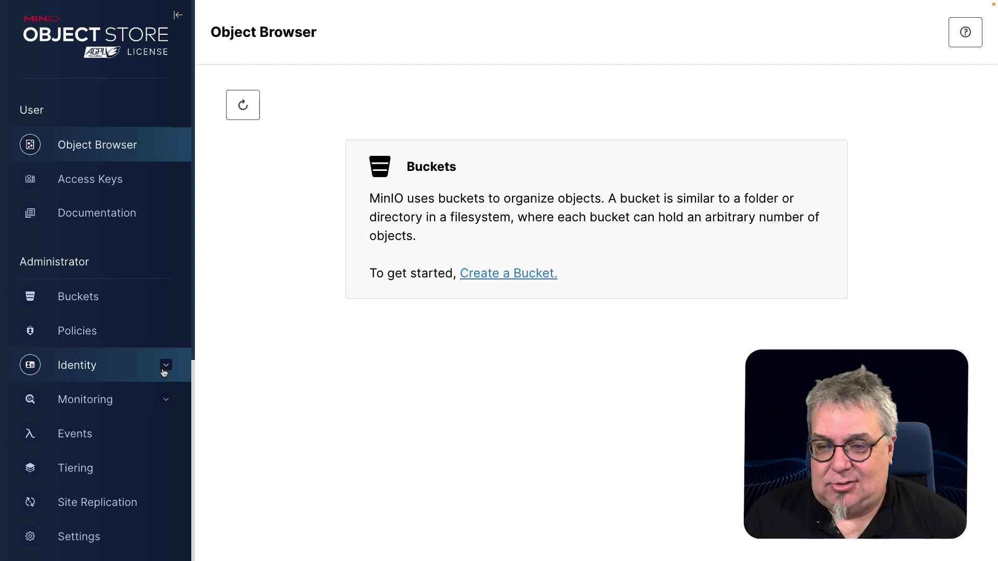
scroll(164, 372, "down", 3)
scroll(165, 372, "down", 2)
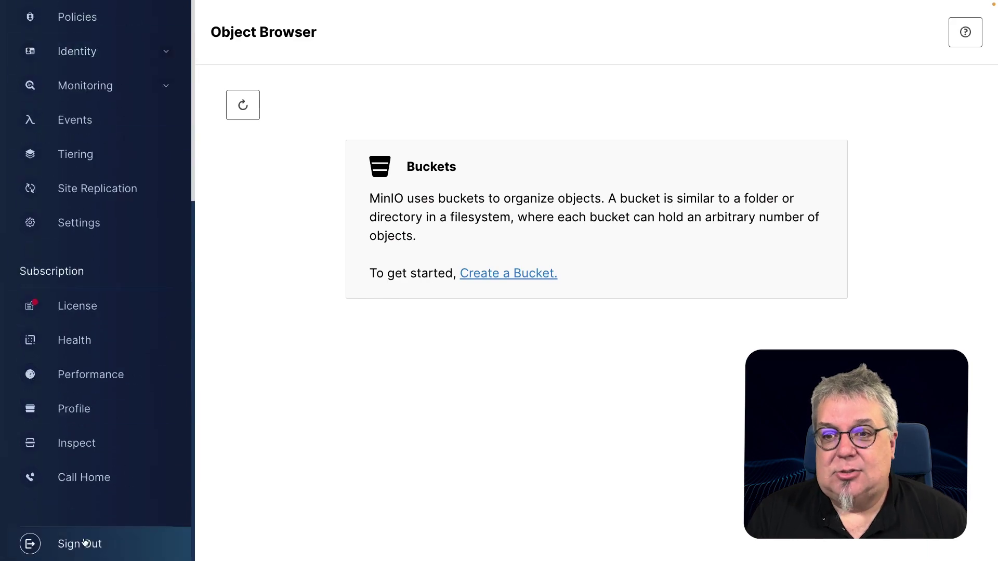